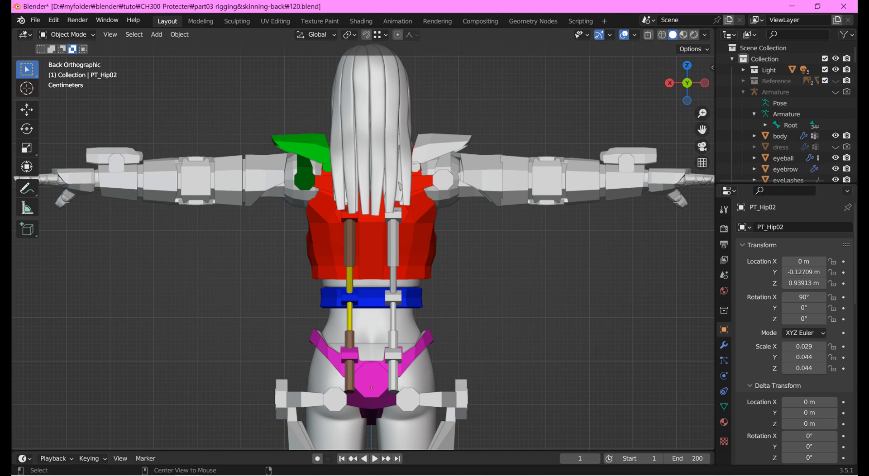
- Identify the shoulder guard, shoulder joint, chest, waist and two hip protector meshes by selecting each in turn
{"action": "left_click", "coordinate": [304, 145]}
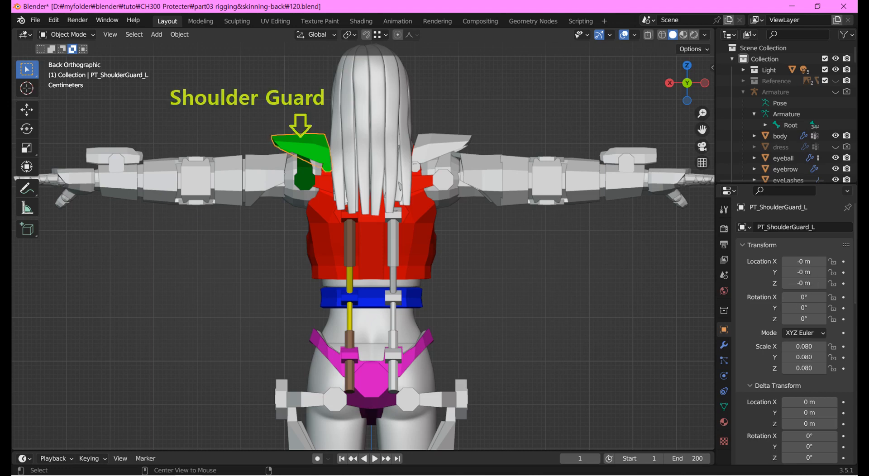
{"action": "left_click", "coordinate": [304, 178]}
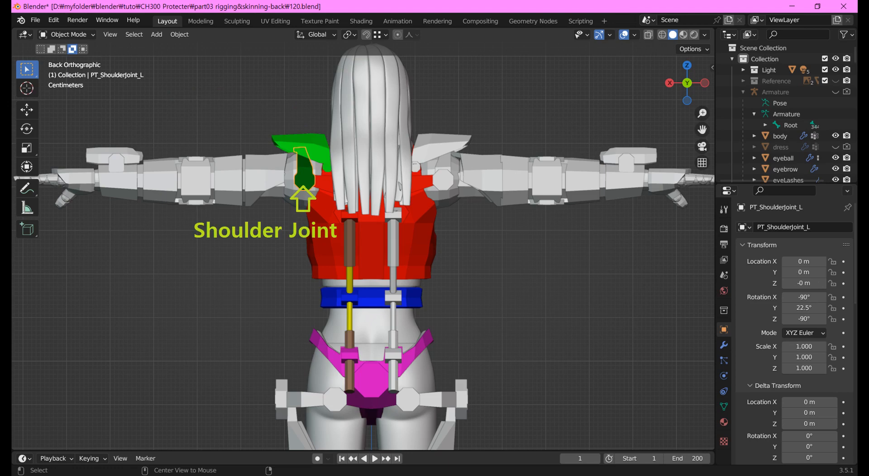
{"action": "left_click", "coordinate": [326, 236]}
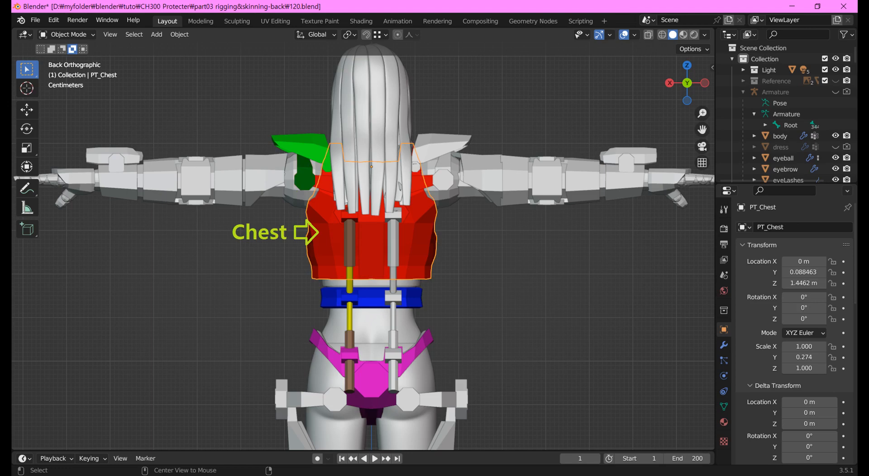
{"action": "left_click", "coordinate": [334, 298]}
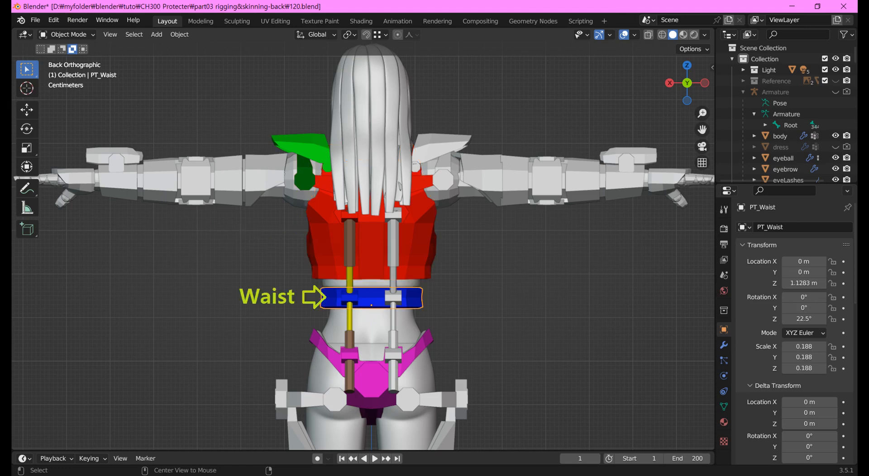
{"action": "left_click", "coordinate": [334, 357]}
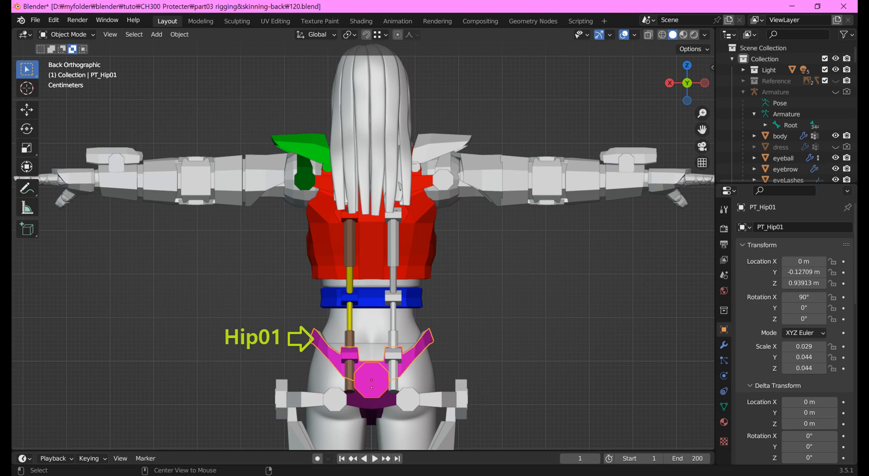
{"action": "left_click", "coordinate": [371, 403]}
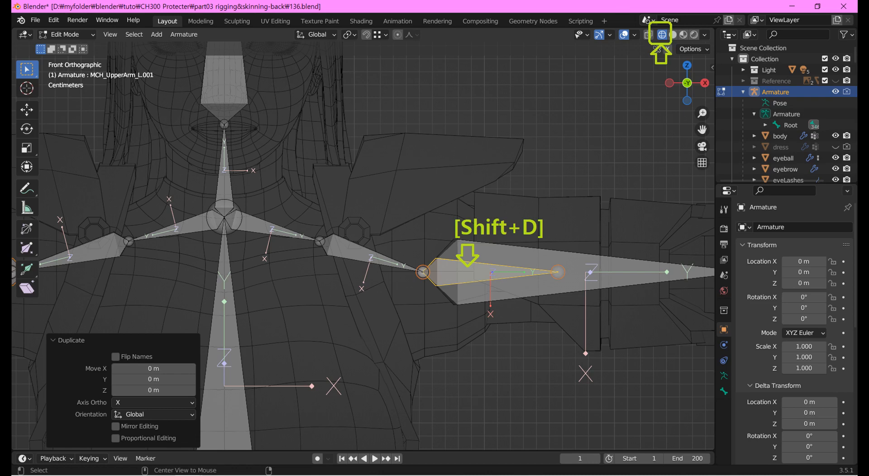
- Move the duplicated left upper arm bone onto the shoulder guard's pivot and reposition its tip outward along the guard
{"action": "key", "text": "g"}
{"action": "key", "text": "Return"}
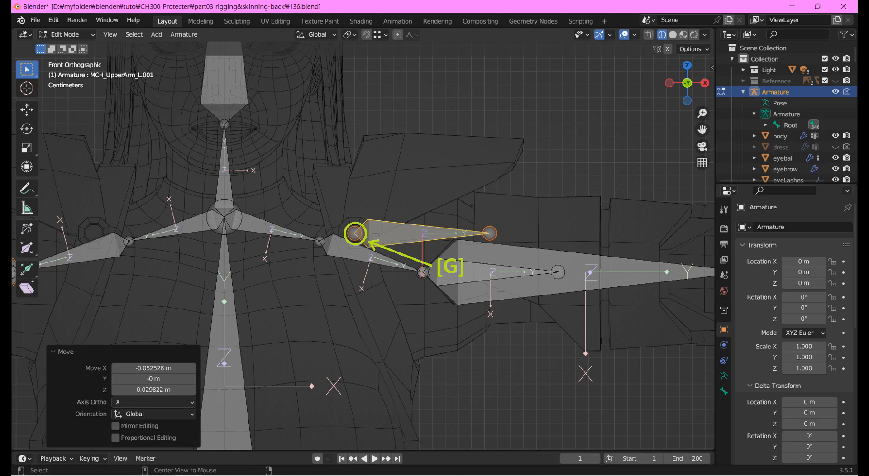
{"action": "key", "text": "g"}
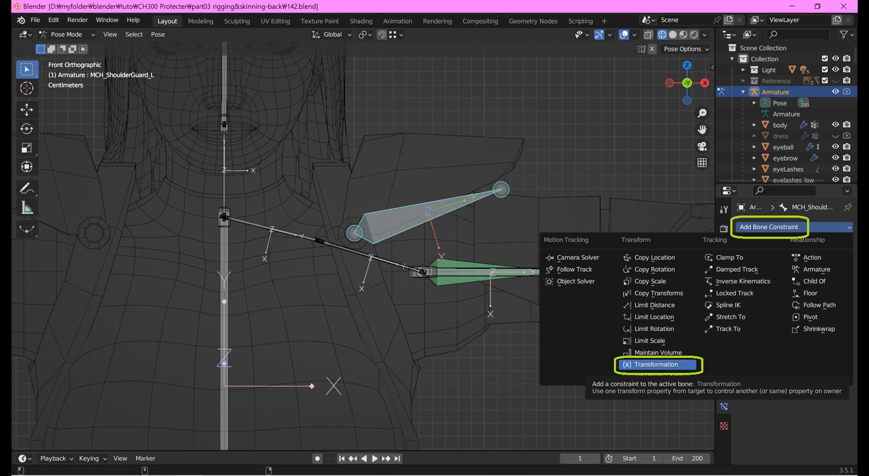
- Add a Transformation constraint to MCH_ShoulderGuard_L, targeting the Armature's UpperArm_L bone
{"action": "left_click", "coordinate": [656, 365]}
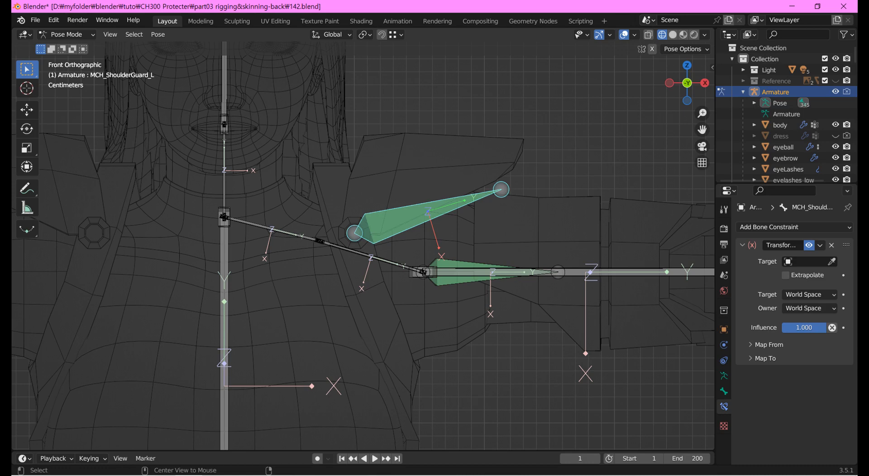
{"action": "left_click", "coordinate": [810, 261]}
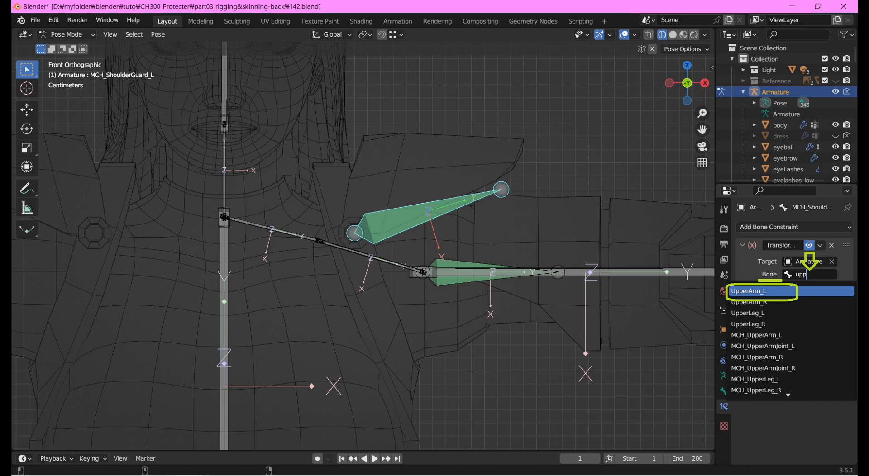
{"action": "key", "text": "Return"}
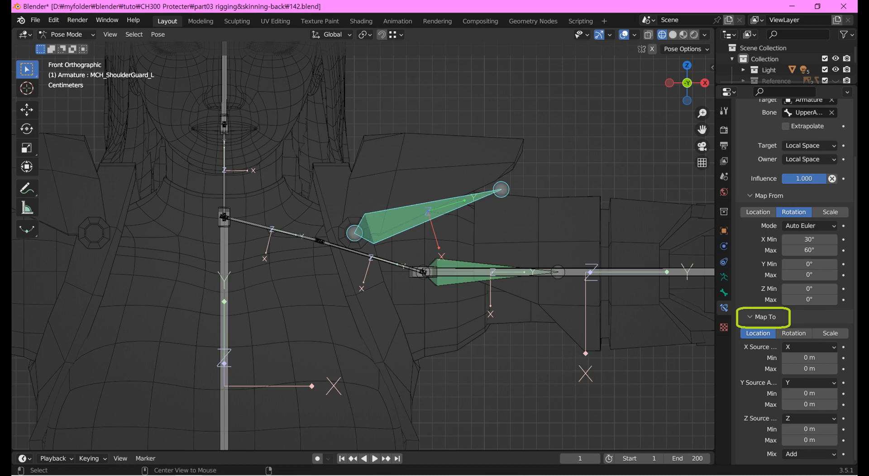
- Set the constraint's Map To output to Rotation and choose X as its Z source axis
{"action": "left_click", "coordinate": [794, 333]}
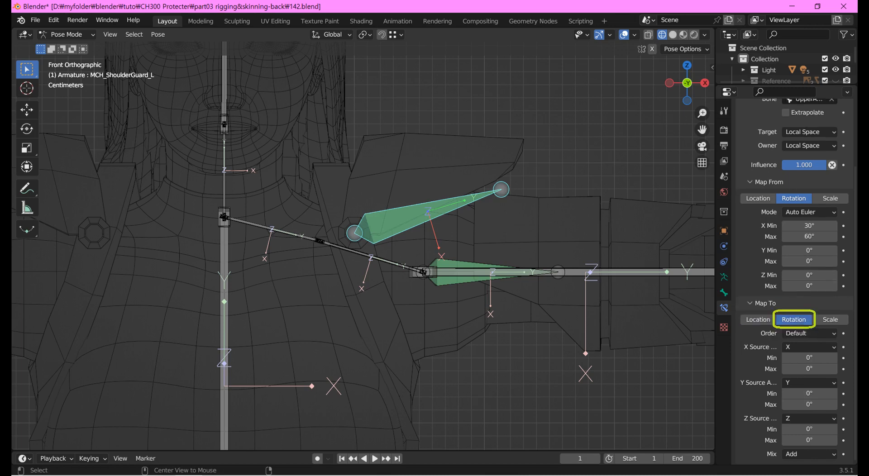
{"action": "left_click", "coordinate": [809, 418]}
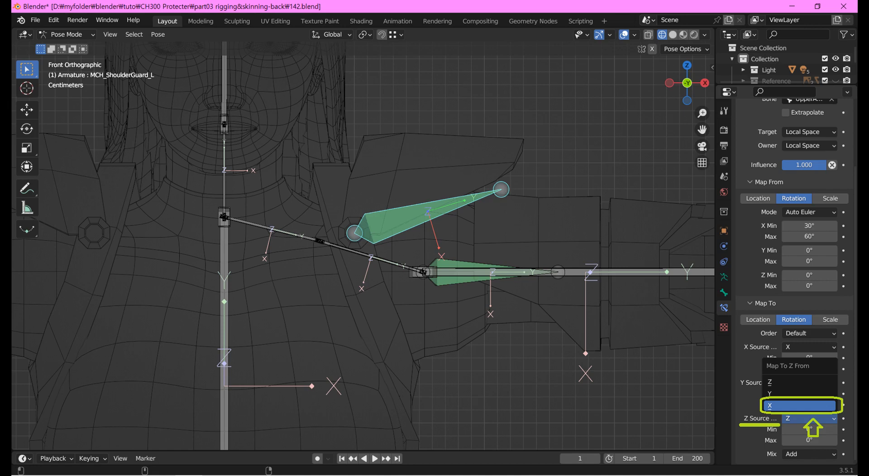
{"action": "left_click", "coordinate": [799, 406]}
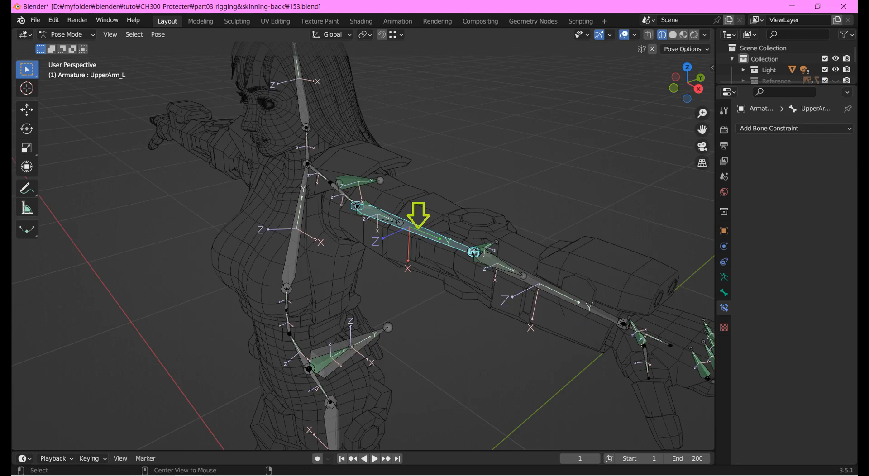
- Test the shoulder guard's response by rotating UpperArm_L 30° about its local X axis, and clear the rotation
{"action": "key", "text": "r"}
{"action": "key", "text": "x"}
{"action": "key", "text": "x"}
{"action": "type", "text": "30"}
{"action": "key", "text": "Return"}
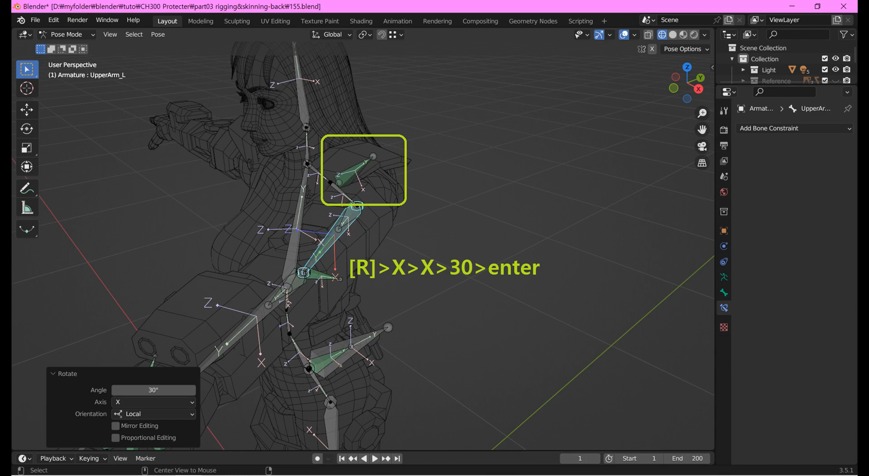
{"action": "key", "text": "alt+r"}
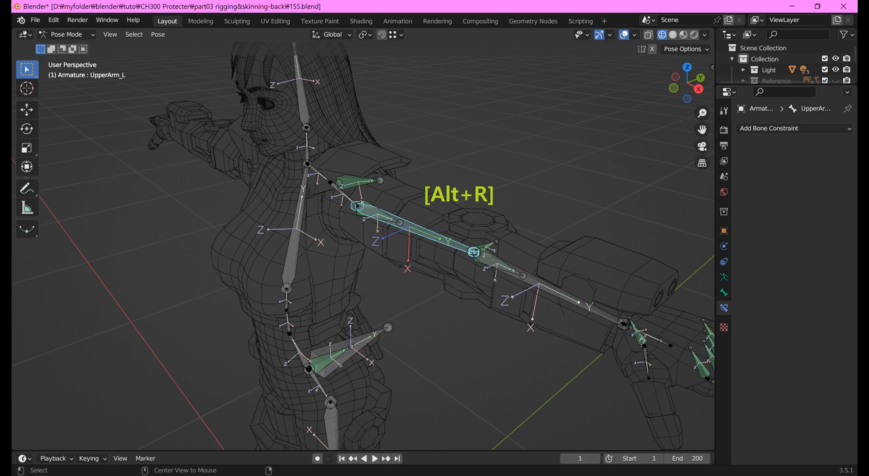
- Collapse the existing constraint on MCH_ShoulderGuard_L and add a second Transformation constraint to the bone
{"action": "left_click", "coordinate": [359, 182]}
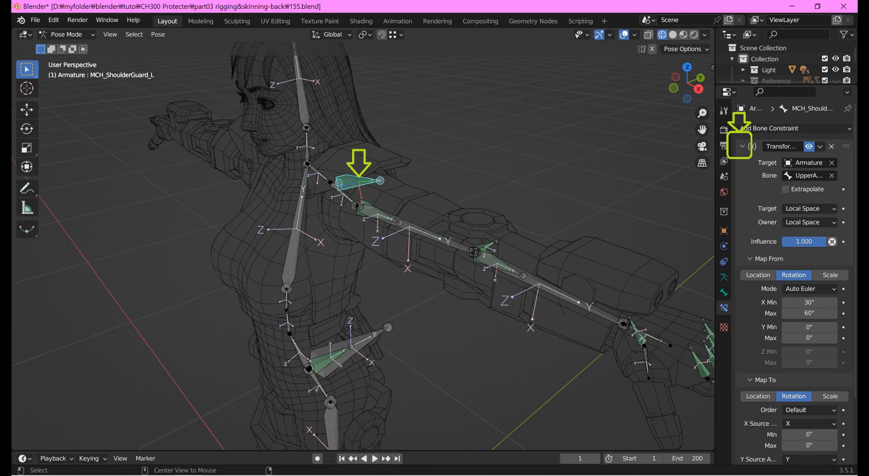
{"action": "left_click", "coordinate": [742, 147]}
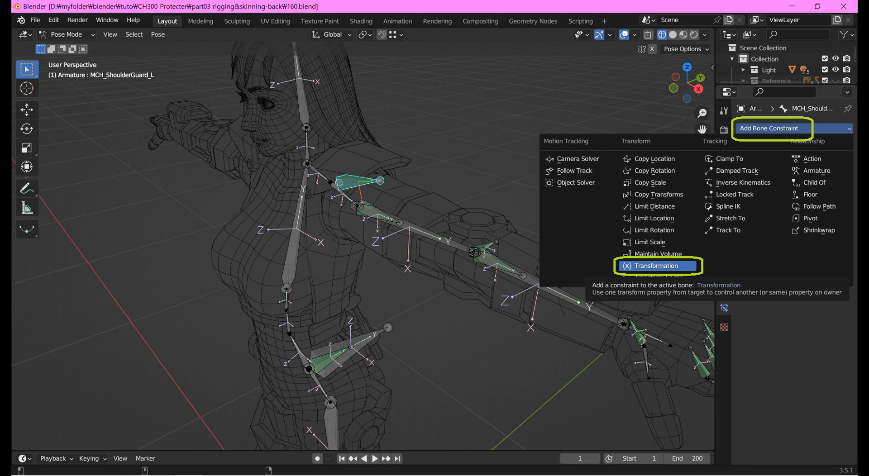
{"action": "left_click", "coordinate": [656, 265]}
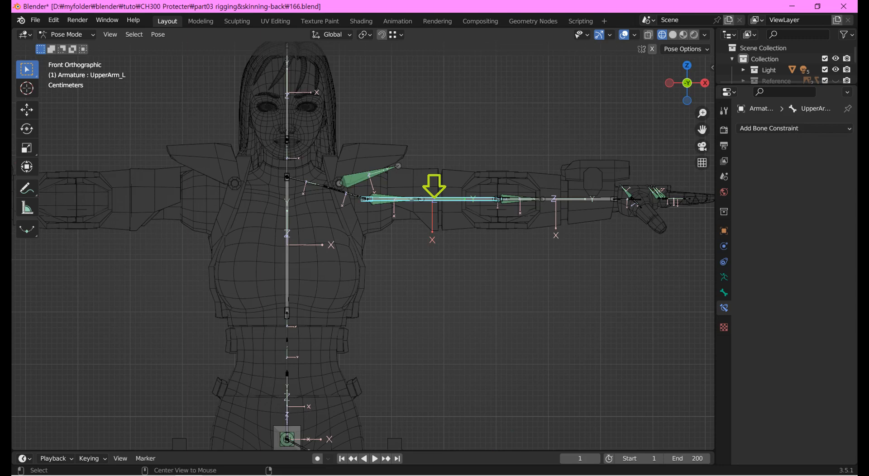
- Rotate UpperArm_L 20° about its local Z axis to test the shoulder guard constraint
{"action": "key", "text": "r"}
{"action": "key", "text": "z"}
{"action": "key", "text": "z"}
{"action": "key", "text": "2"}
{"action": "key", "text": "0"}
{"action": "key", "text": "Return"}
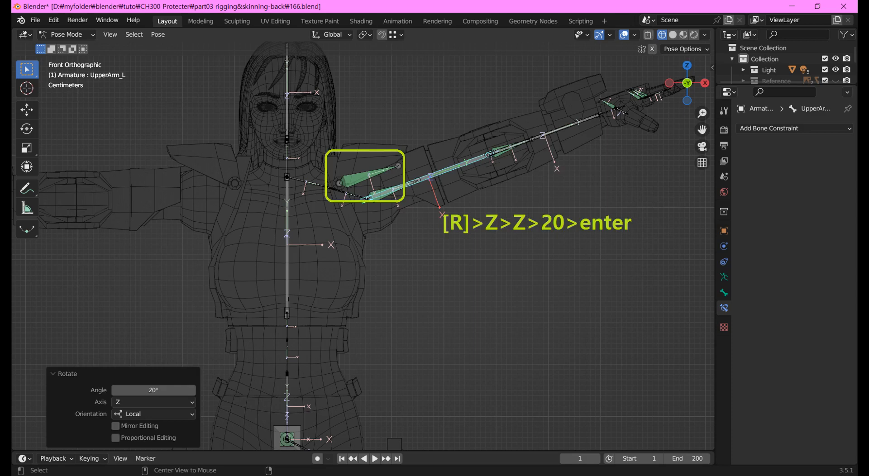
- Rotate UpperArm_L a further 30° about its local Z axis to test the guard, and clear the arm's rotation
{"action": "key", "text": "r"}
{"action": "key", "text": "z"}
{"action": "key", "text": "z"}
{"action": "type", "text": "30"}
{"action": "key", "text": "Return"}
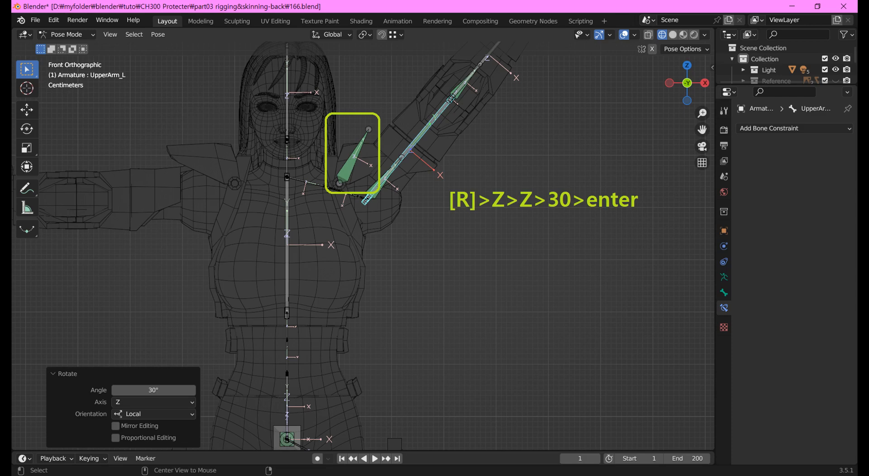
{"action": "key", "text": "alt+r"}
{"action": "left_click", "coordinate": [66, 35]}
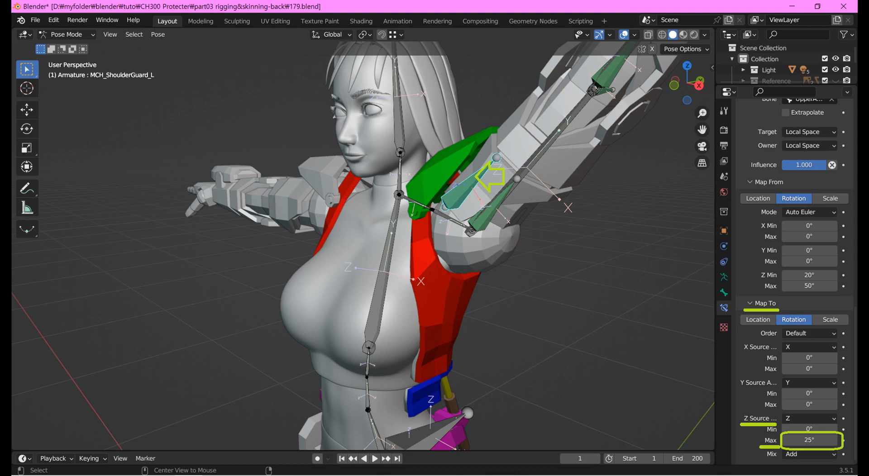
- Clear the left upper arm's pose rotation and switch the armature to Edit Mode, opening the pivot point options
{"action": "key", "text": "alt+r"}
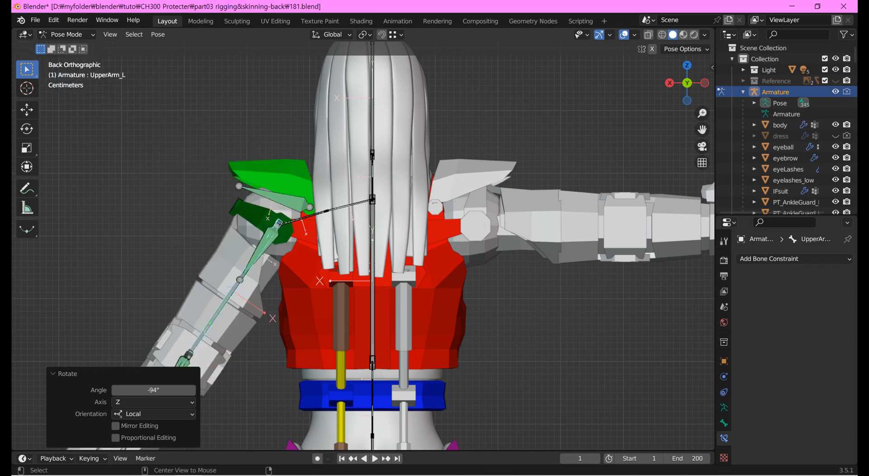
{"action": "left_click", "coordinate": [67, 34]}
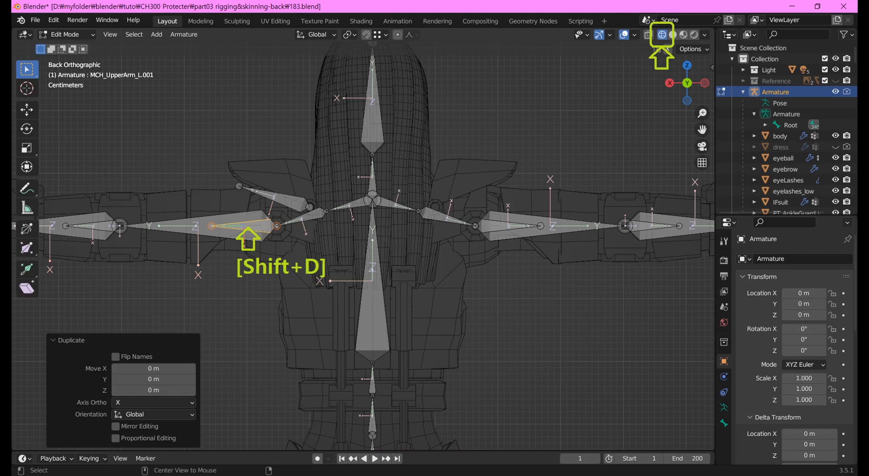
{"action": "left_click", "coordinate": [348, 34]}
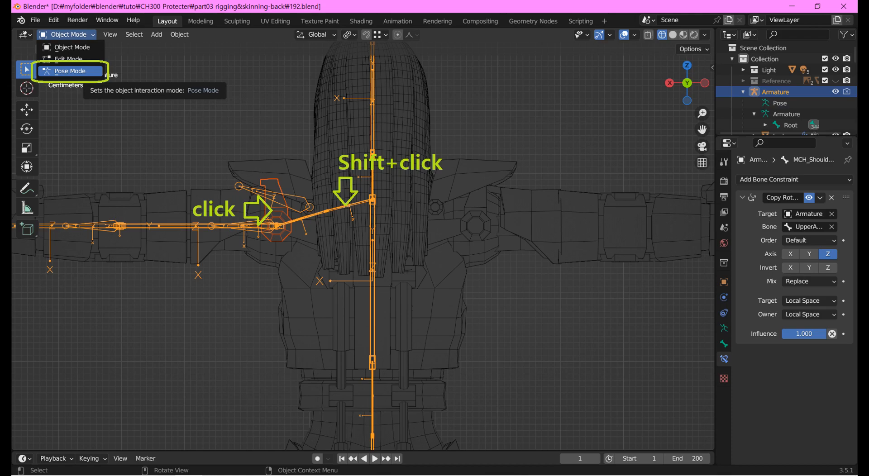
- Switch the armature to Pose Mode and parent the left shoulder joint mesh to its shoulder joint bone
{"action": "left_click", "coordinate": [70, 71]}
{"action": "key", "text": "ctrl+p"}
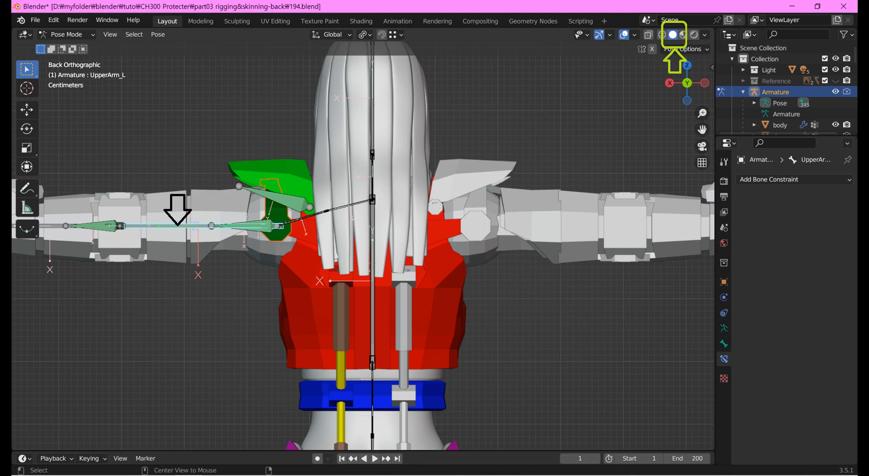
- Test the shoulder joint by rotating UpperArm_L about -67° on local Z and about -14.5° on local X, restoring the rest pose
{"action": "key", "text": "r"}
{"action": "key", "text": "z"}
{"action": "key", "text": "z"}
{"action": "key", "text": "5"}
{"action": "key", "text": "0"}
{"action": "key", "text": "Return"}
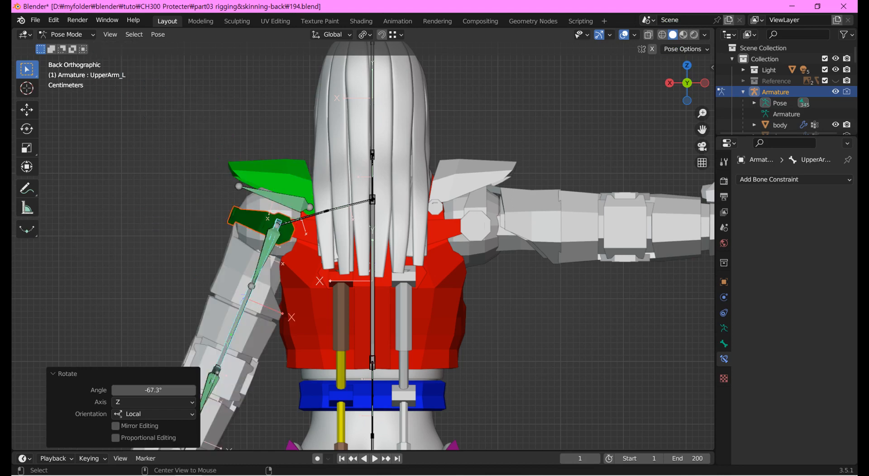
{"action": "key", "text": "alt+r"}
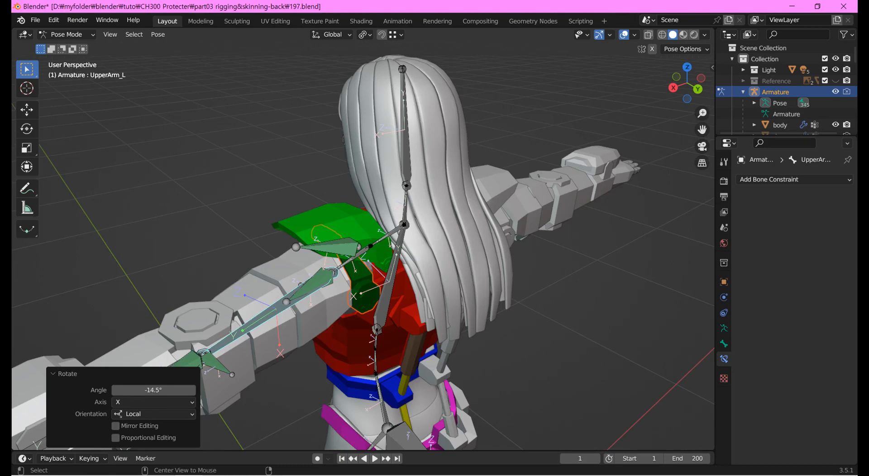
{"action": "key", "text": "ctrl+z"}
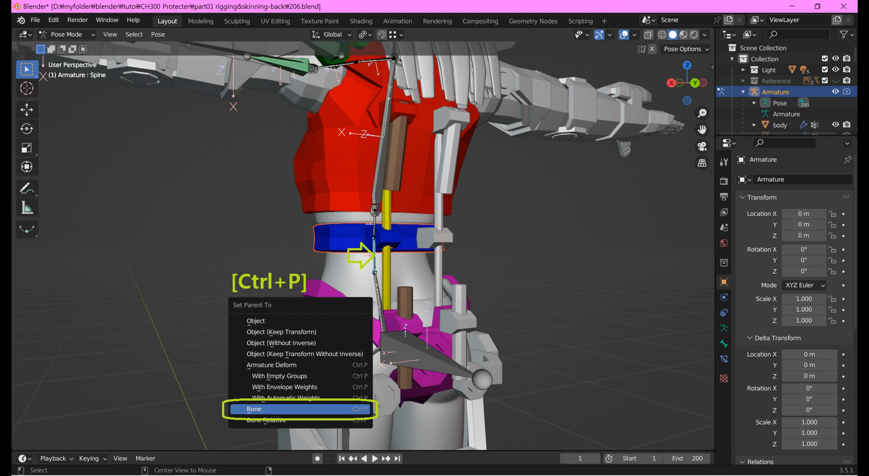
- Test the waist protector's attachment by rotating the Spine bone about -18° in back view, and clear the rotation
{"action": "key", "text": "r"}
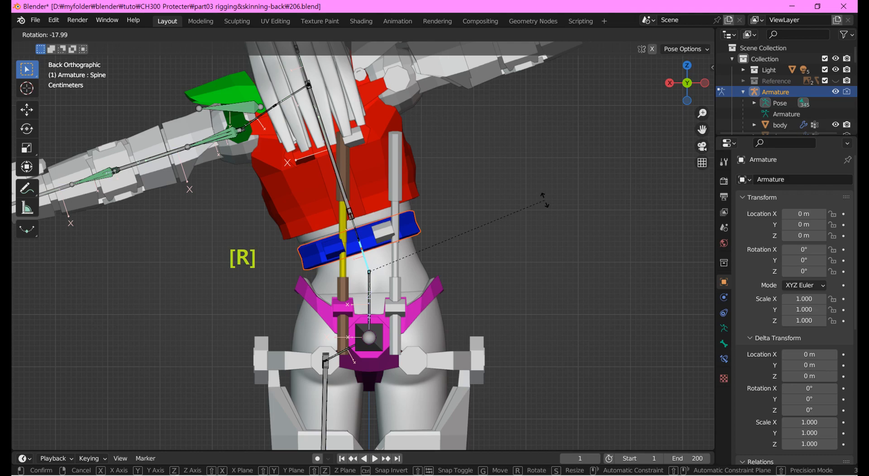
{"action": "left_click", "coordinate": [545, 200]}
{"action": "key", "text": "alt+r"}
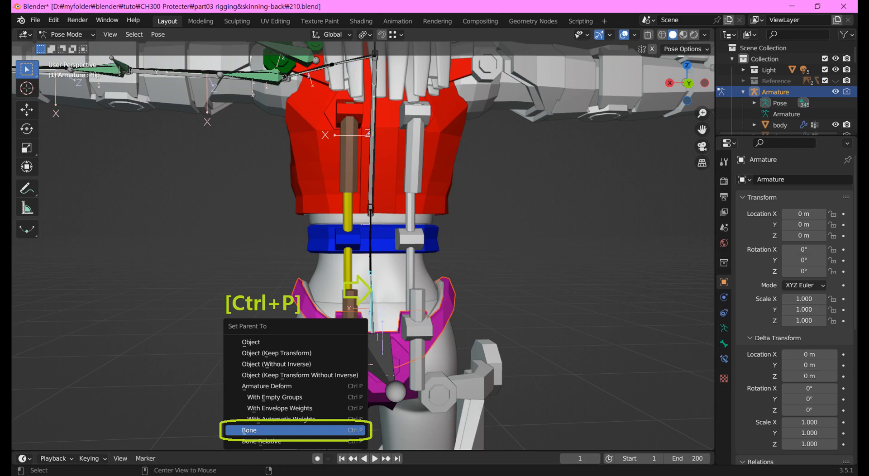
- Test the hip protector by rotating the Hip bone freely and about its local Z axis, cancelling both rotations
{"action": "key", "text": "r"}
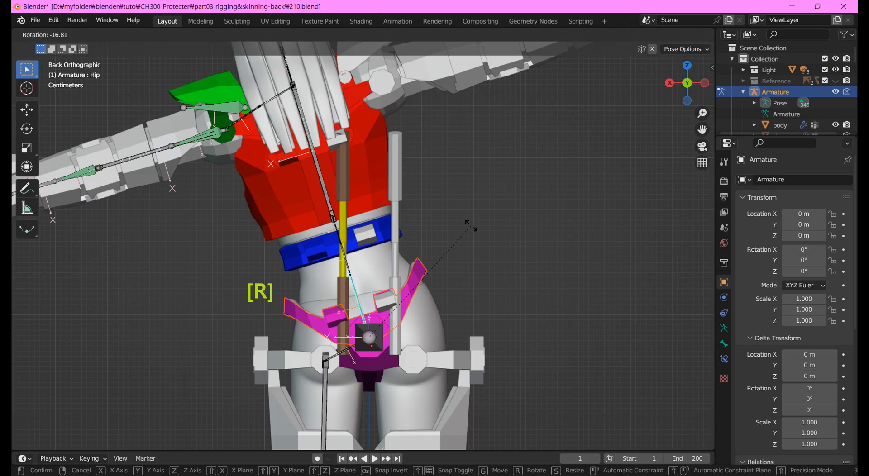
{"action": "right_click", "coordinate": [470, 225]}
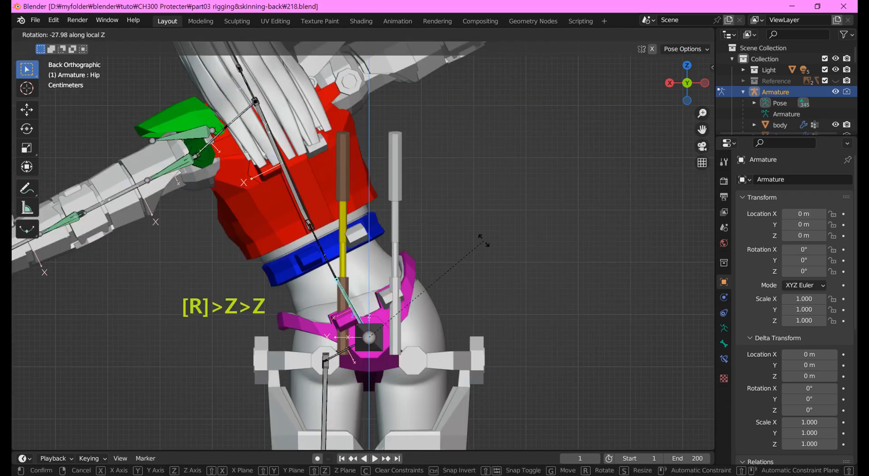
{"action": "key", "text": "Escape"}
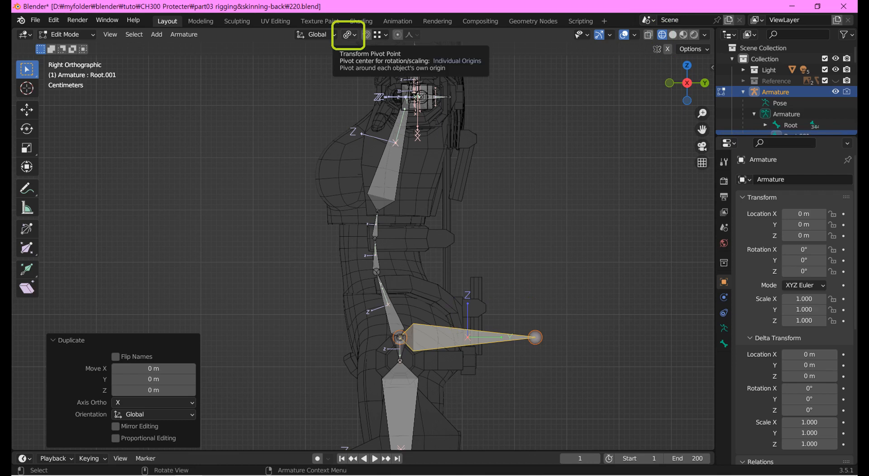
- Scale the duplicated root bone down to about half its length around its individual origin
{"action": "key", "text": "s"}
{"action": "key", "text": "Return"}
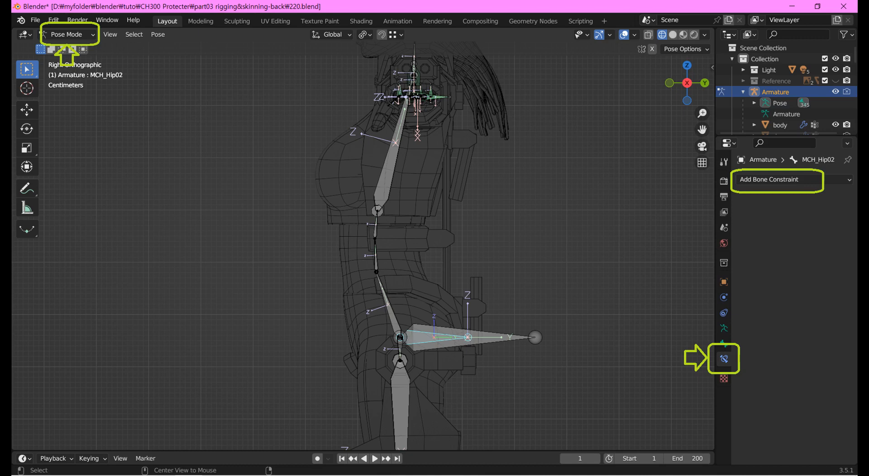
- Add a Copy Rotation constraint to MCH_Hip02 targeting the Armature's Hip bone, X axis only, mix Add, with Local Space for target and owner
{"action": "left_click", "coordinate": [769, 179]}
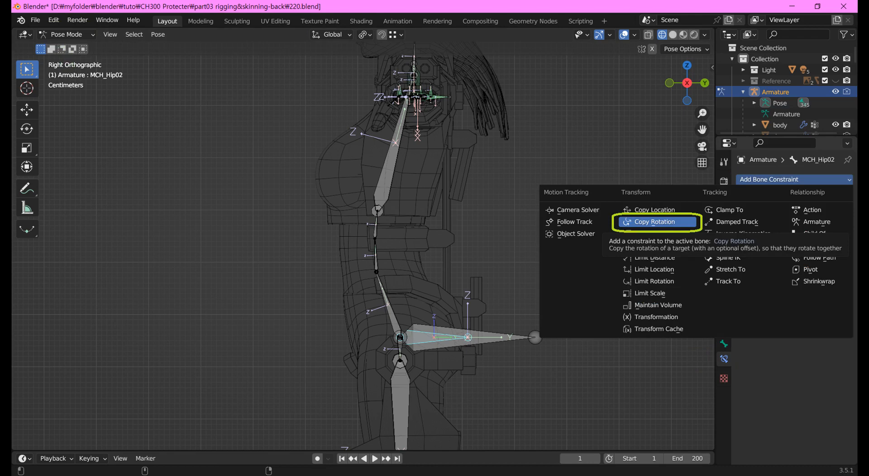
{"action": "left_click", "coordinate": [654, 222]}
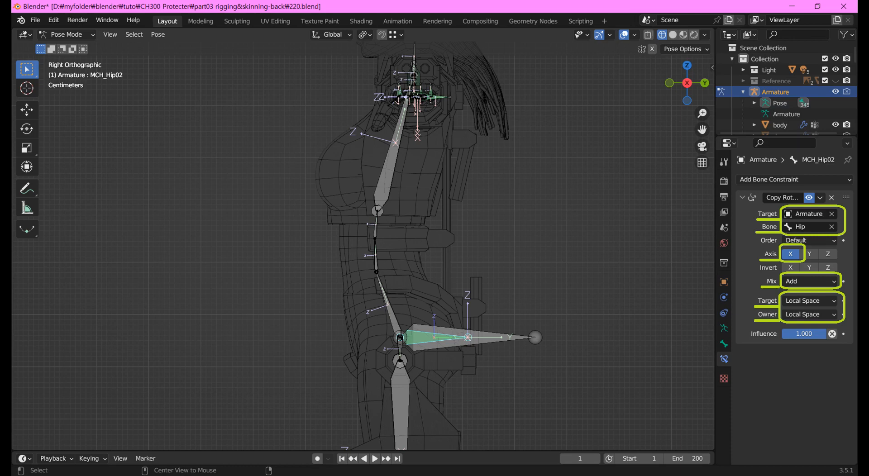
{"action": "left_click", "coordinate": [66, 34]}
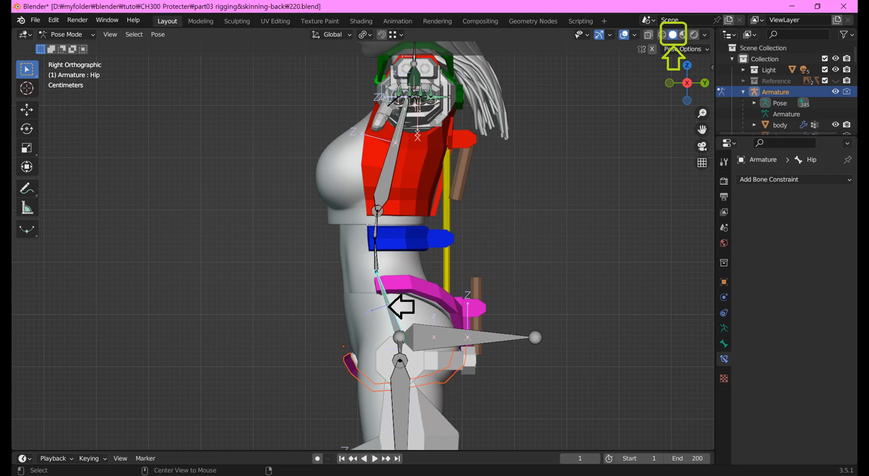
- Test the hip protector by rotating the Hip bone about 35° on local X and about 29° on local Z, cancelling both rotations
{"action": "key", "text": "r"}
{"action": "key", "text": "x"}
{"action": "key", "text": "x"}
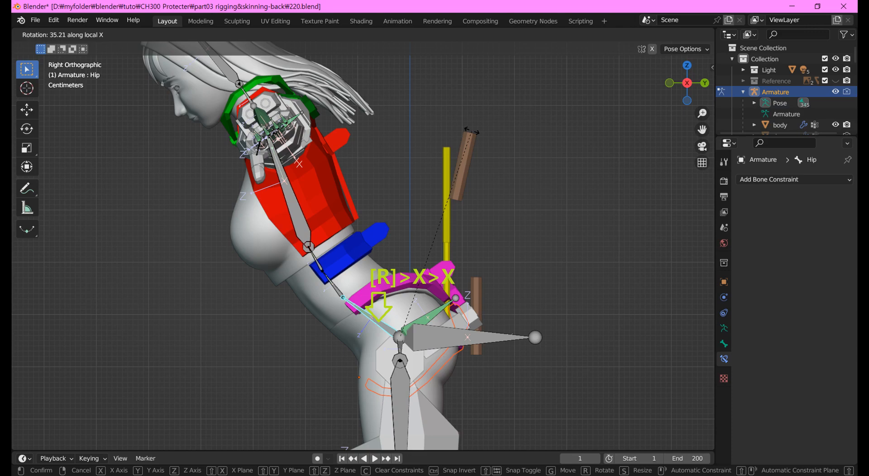
{"action": "key", "text": "Escape"}
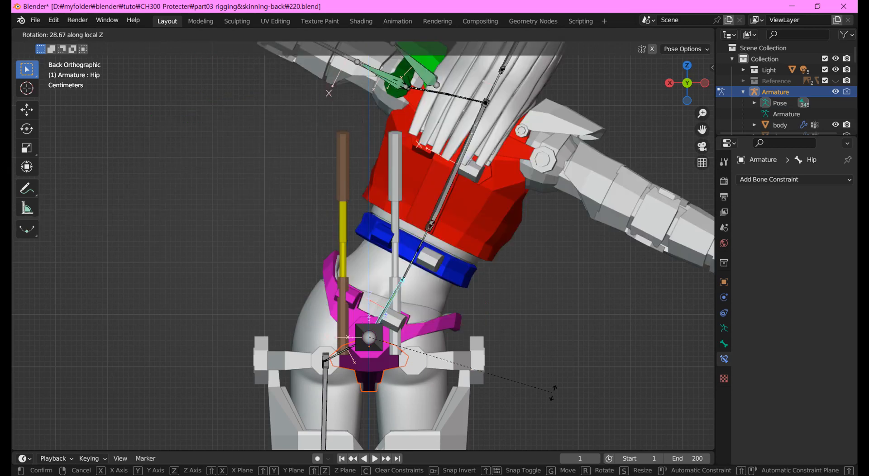
{"action": "key", "text": "Escape"}
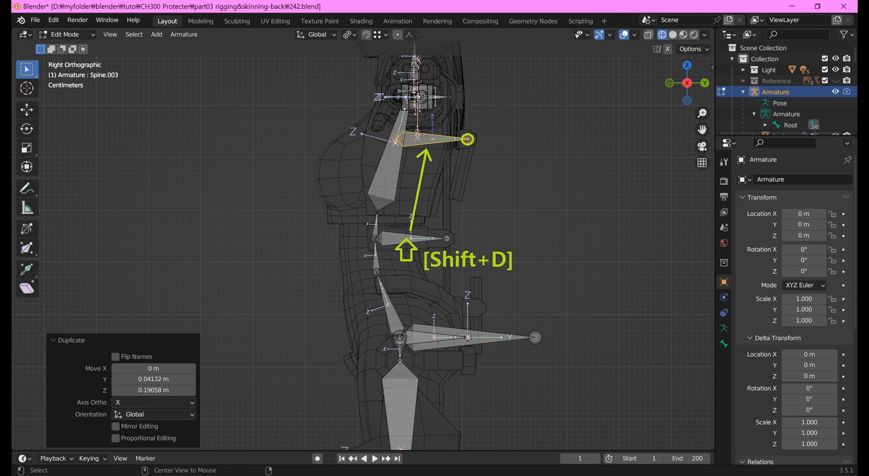
- Move the duplicated chest-level helper bone along Y, and parent the duplicated hip-level helper bone to the Hip bone
{"action": "key", "text": "g"}
{"action": "key", "text": "y"}
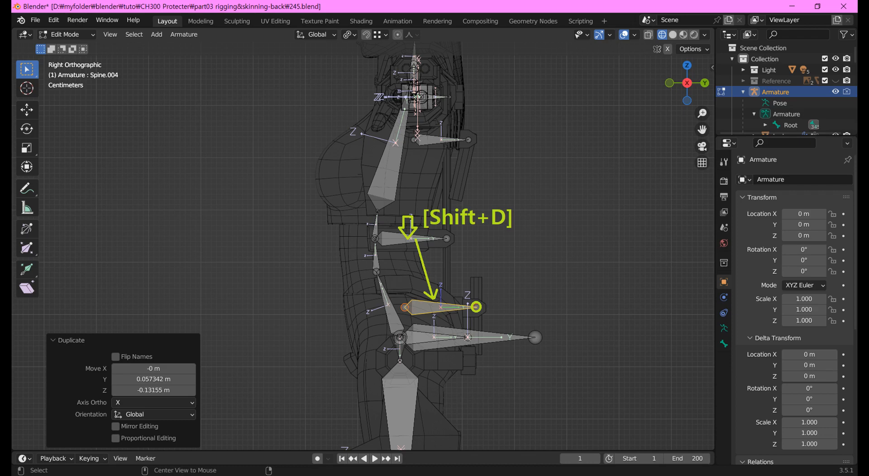
{"action": "left_click", "coordinate": [430, 308]}
{"action": "left_click", "coordinate": [392, 323], "text": "shift"}
{"action": "key", "text": "ctrl+p"}
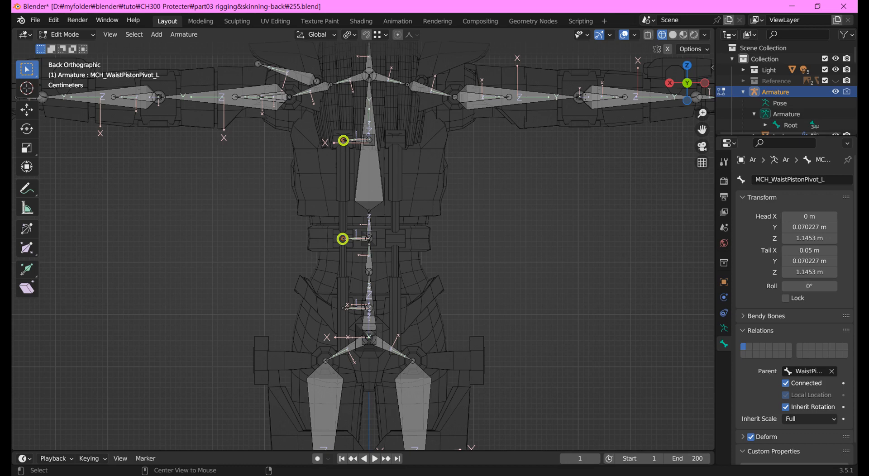
- Extrude bones along Z, about 0.079 m down from the left chest and waist pivot tails and about 0.078 m up from the waist and hip tails
{"action": "key", "text": "e"}
{"action": "key", "text": "z"}
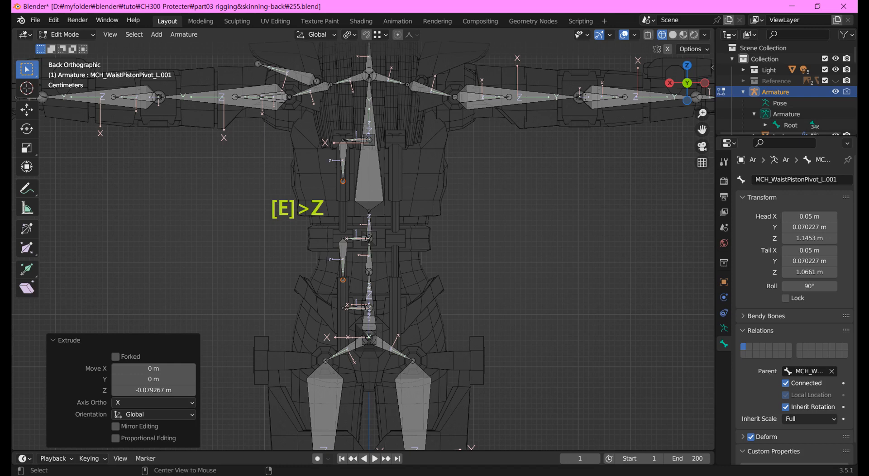
{"action": "left_click", "coordinate": [342, 308]}
{"action": "left_click", "coordinate": [343, 238], "text": "shift"}
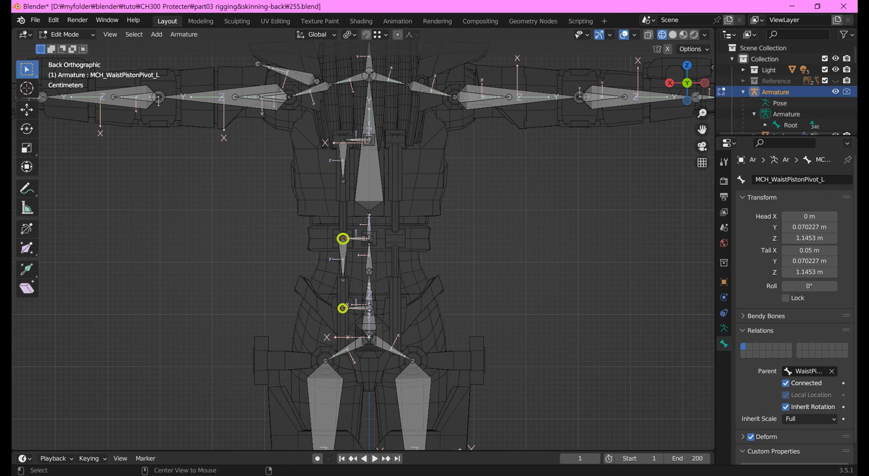
{"action": "key", "text": "e"}
{"action": "key", "text": "z"}
{"action": "left_click", "coordinate": [343, 198]}
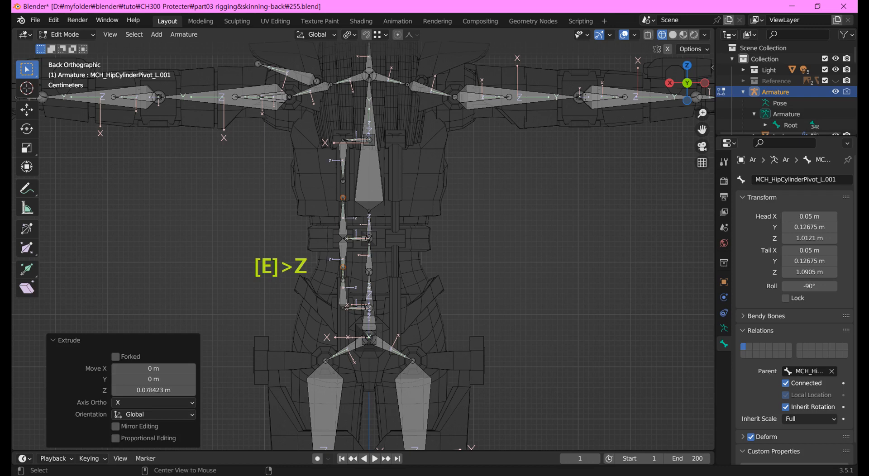
- Add Damped Track constraints to the bones MCH_ChestCylinder_L, MCH_ChestPiston_L and MCH_HipPiston_L
{"action": "left_click", "coordinate": [343, 158]}
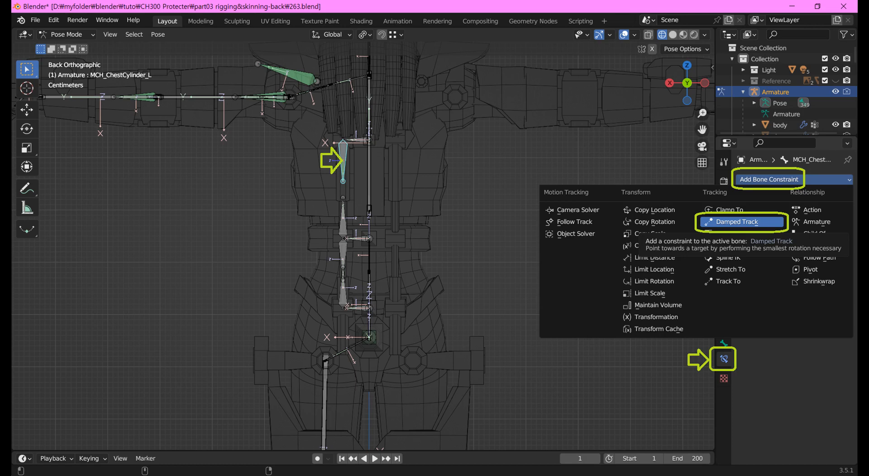
{"action": "left_click", "coordinate": [742, 222]}
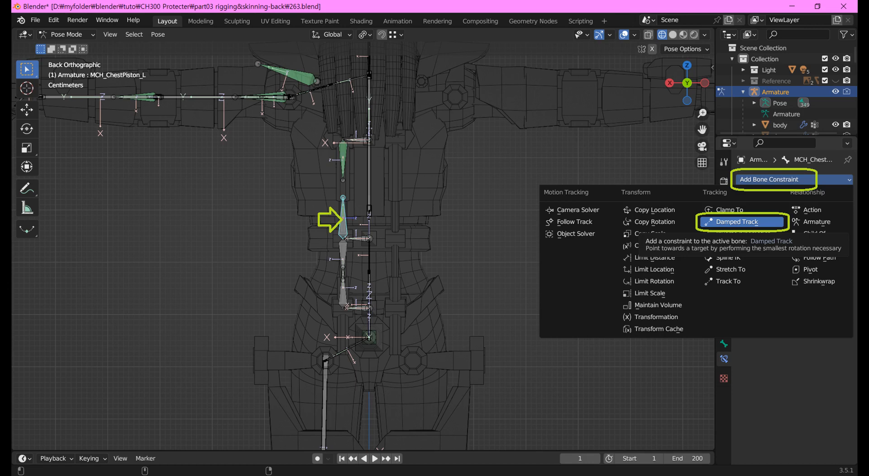
{"action": "left_click", "coordinate": [737, 222]}
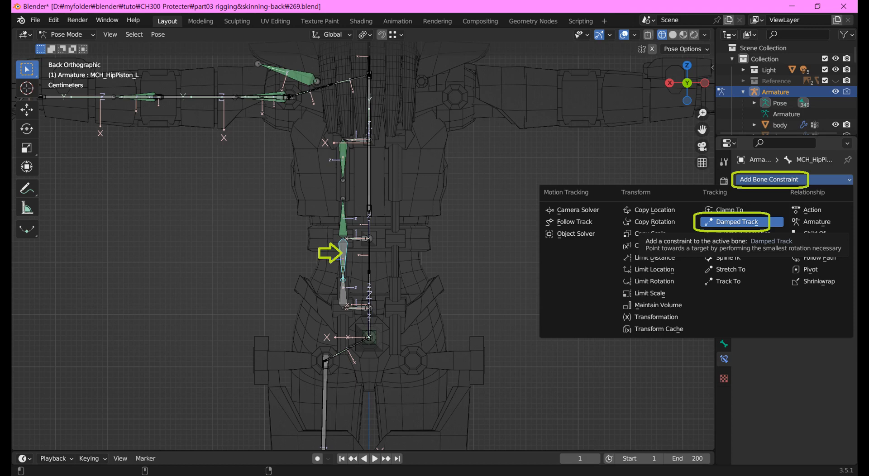
{"action": "left_click", "coordinate": [736, 221]}
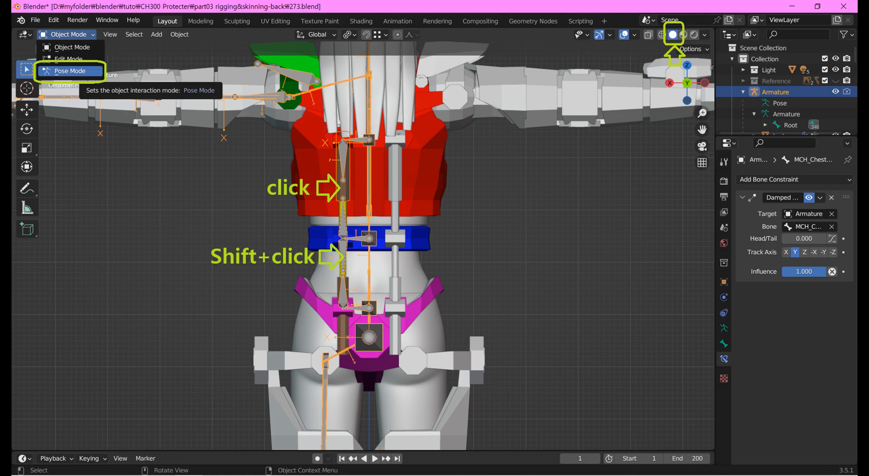
- Bone-parent the left chest cylinder and piston meshes to MCH_ChestCylinder_L and MCH_ChestPiston_L, re-enabling the piston's Damped Track constraint
{"action": "left_click", "coordinate": [67, 71]}
{"action": "key", "text": "ctrl+p"}
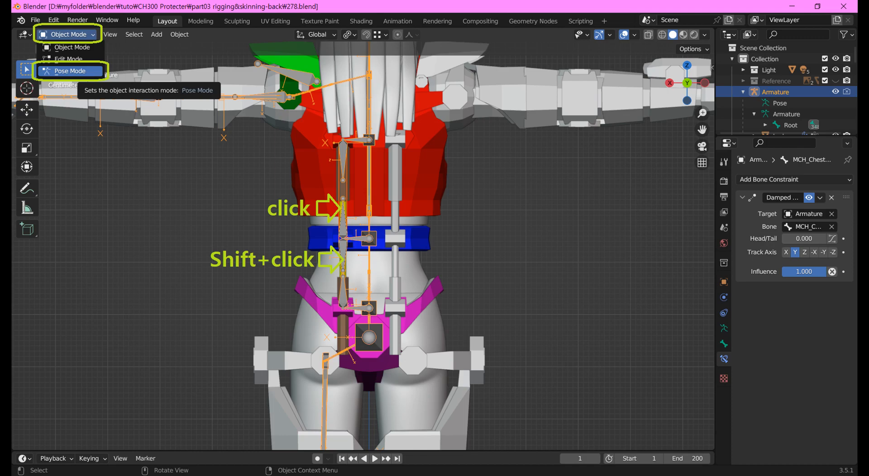
{"action": "left_click", "coordinate": [68, 71]}
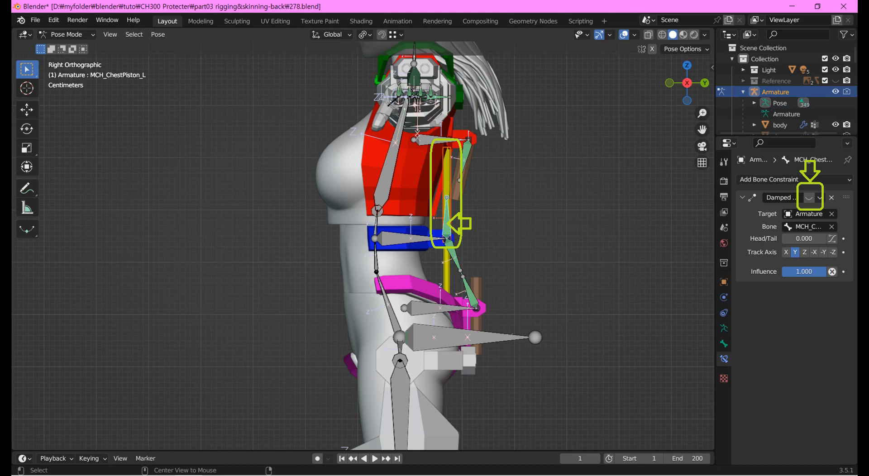
{"action": "key", "text": "ctrl+p"}
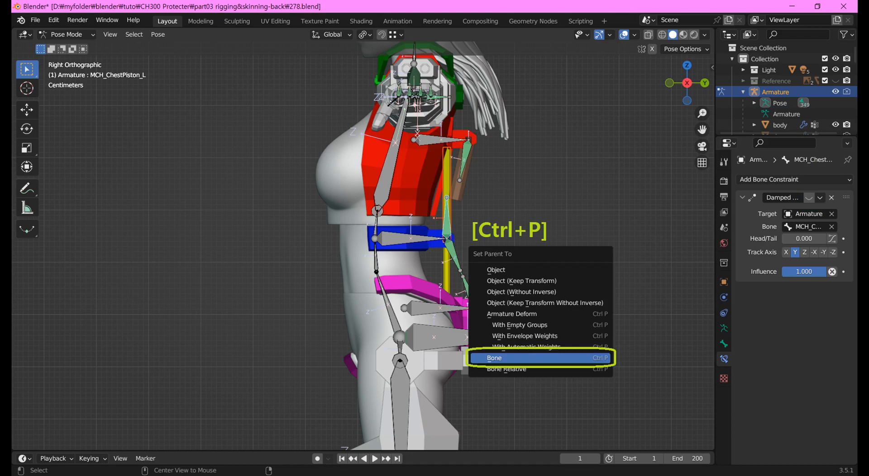
{"action": "left_click", "coordinate": [540, 358]}
{"action": "left_click", "coordinate": [808, 198]}
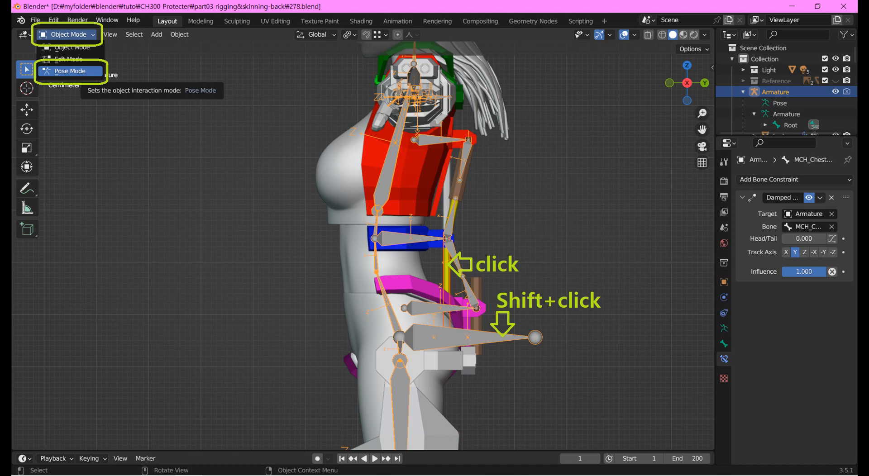
- Bone-parent the left hip piston and cylinder meshes to MCH_HipPiston_L and MCH_HipCylinder_L while their Damped Track constraints are disabled
{"action": "left_click", "coordinate": [70, 71]}
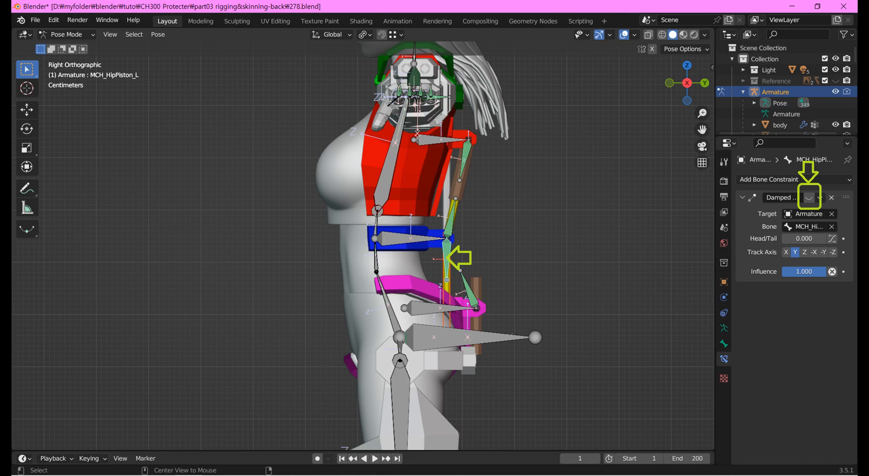
{"action": "key", "text": "ctrl+p"}
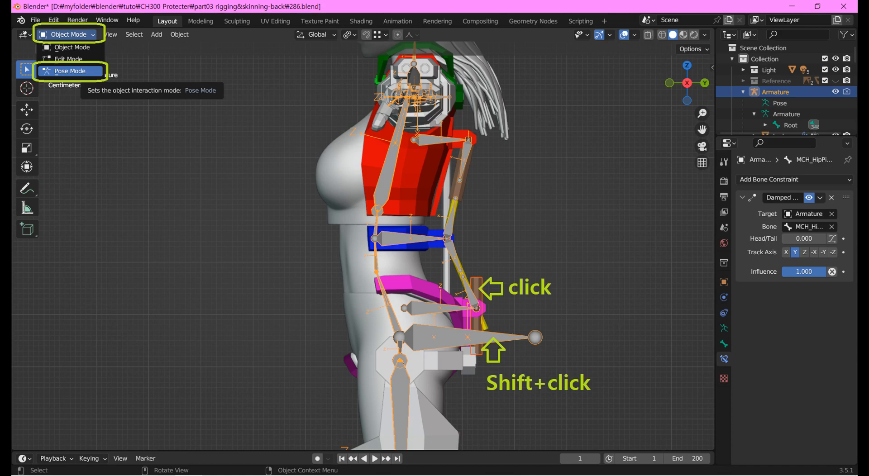
{"action": "left_click", "coordinate": [68, 71]}
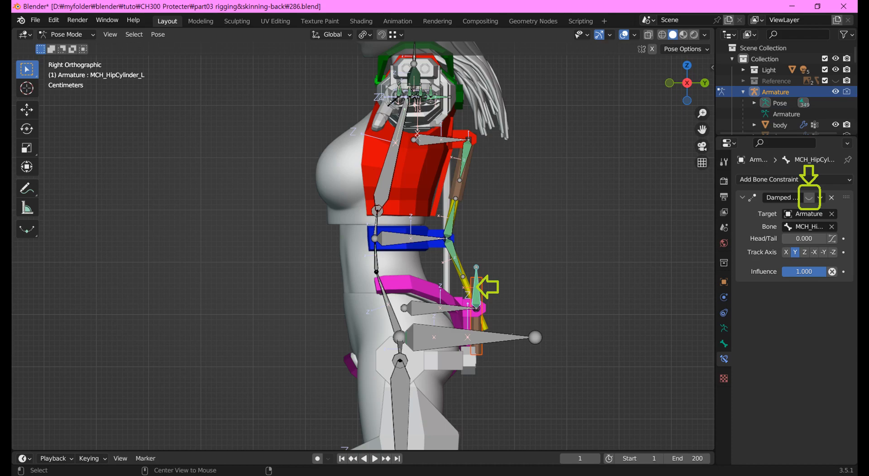
{"action": "key", "text": "ctrl+p"}
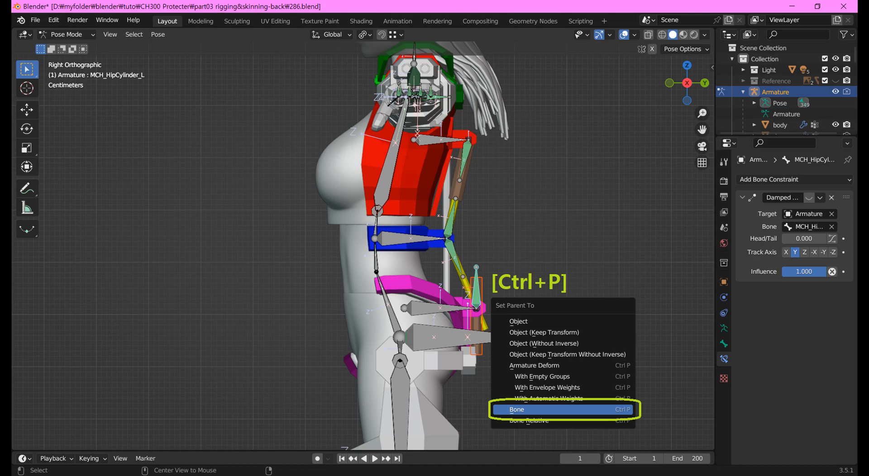
{"action": "key", "text": "Return"}
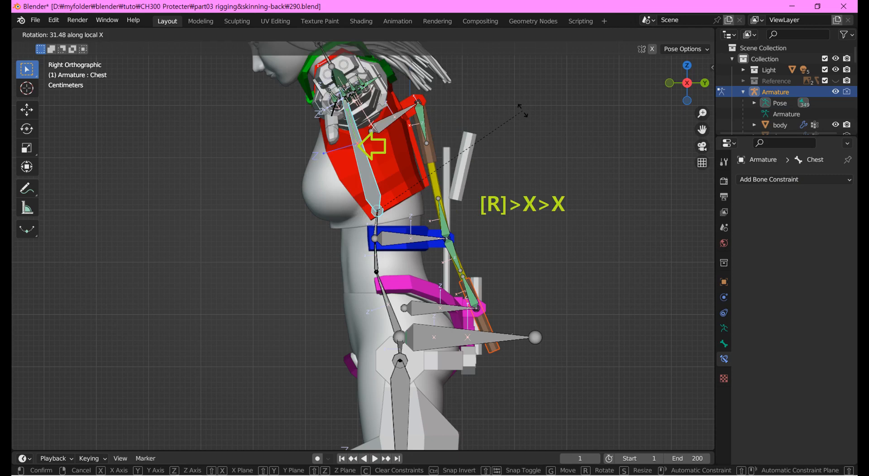
- Test the pistons by rotating the Chest bone about 31° on local X and the Spine bone about 17°, cancelling both rotations
{"action": "right_click", "coordinate": [569, 244]}
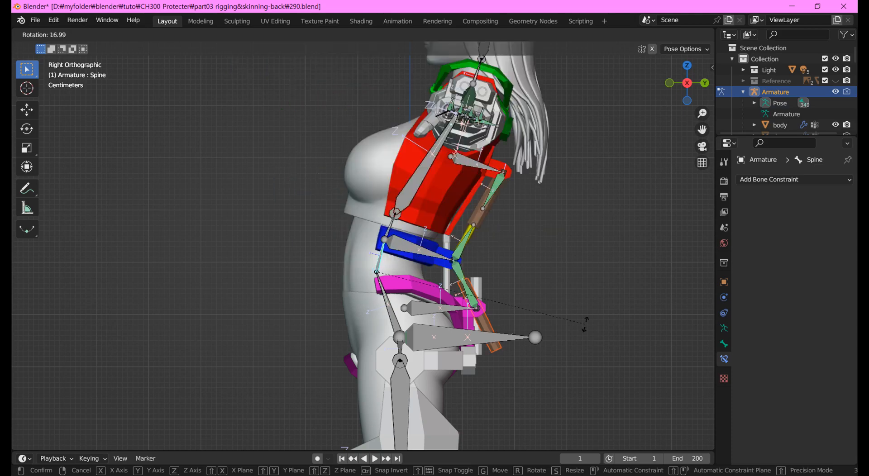
{"action": "right_click", "coordinate": [585, 324]}
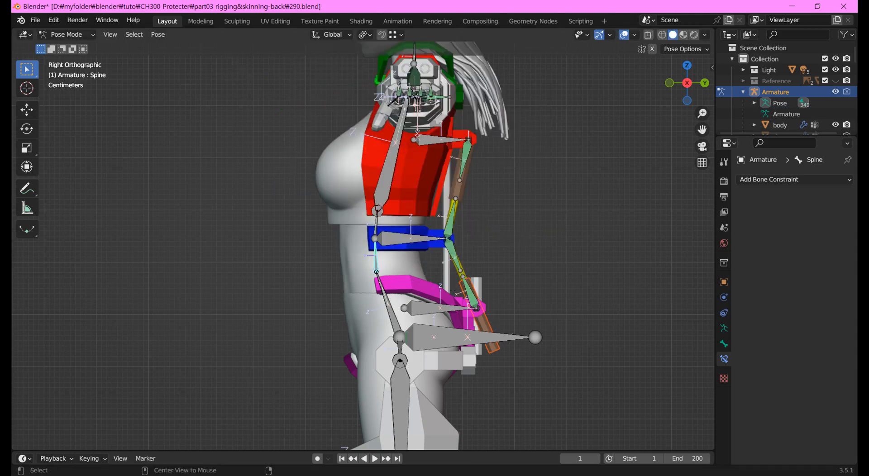